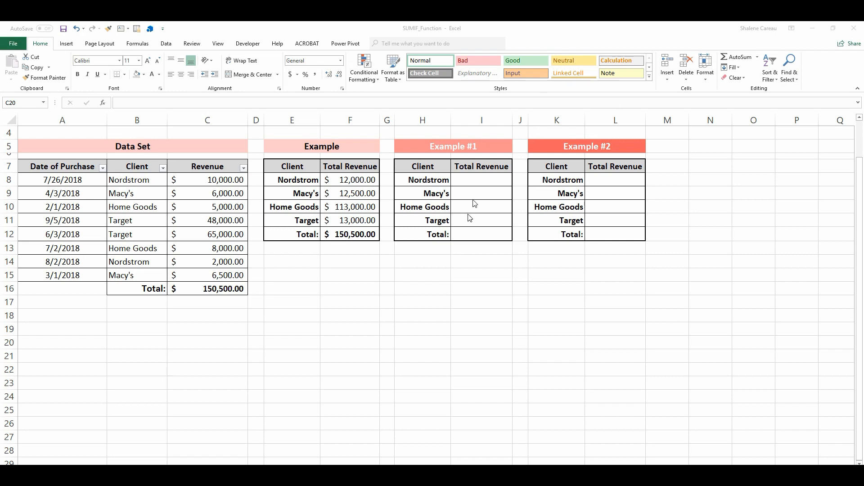
# Enter =SUMIF(B8:B15, "Nordstrom",C8:C15) in cell I8 to total Nordstrom's revenue in the Example #1 table
pyautogui.click(485, 180)
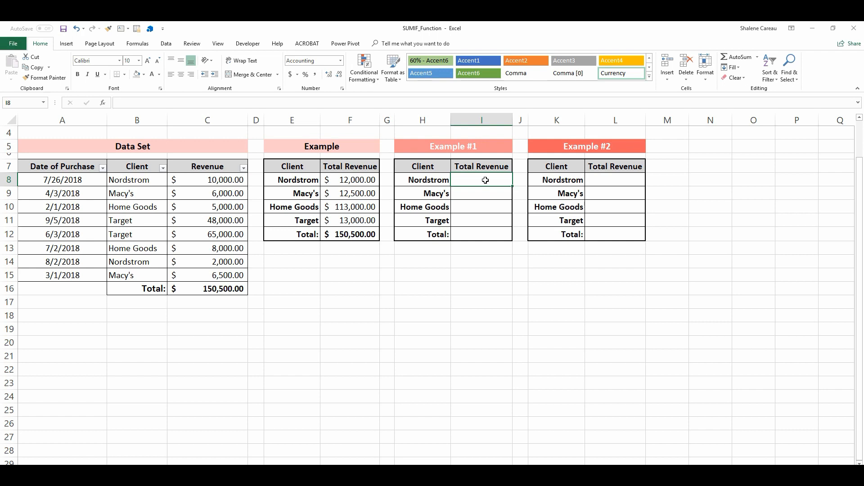
pyautogui.write('=sum')
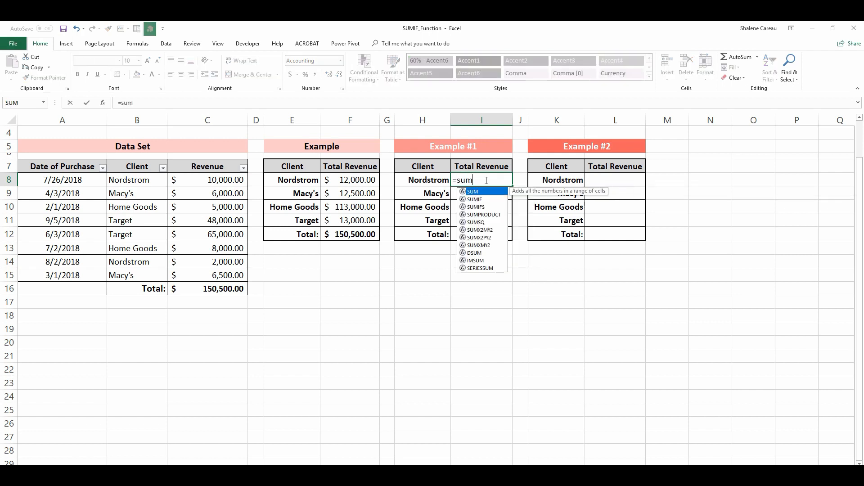
pyautogui.write('if(')
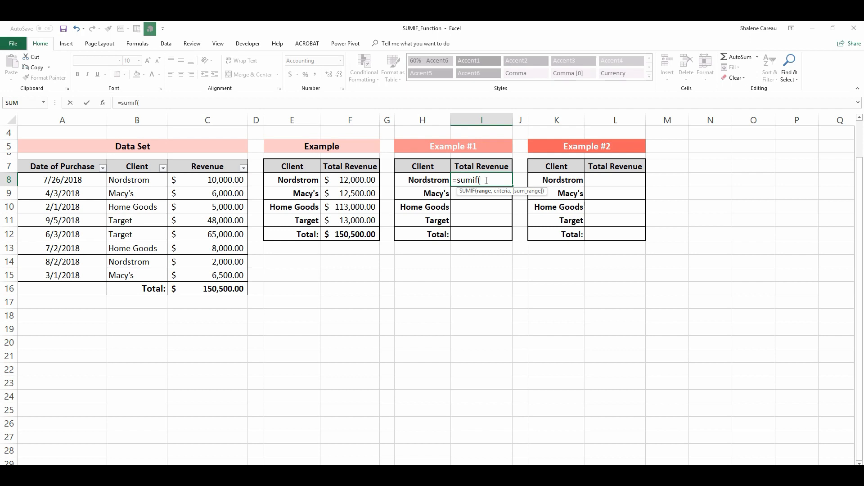
pyautogui.moveTo(140, 180); pyautogui.dragTo(135, 274)
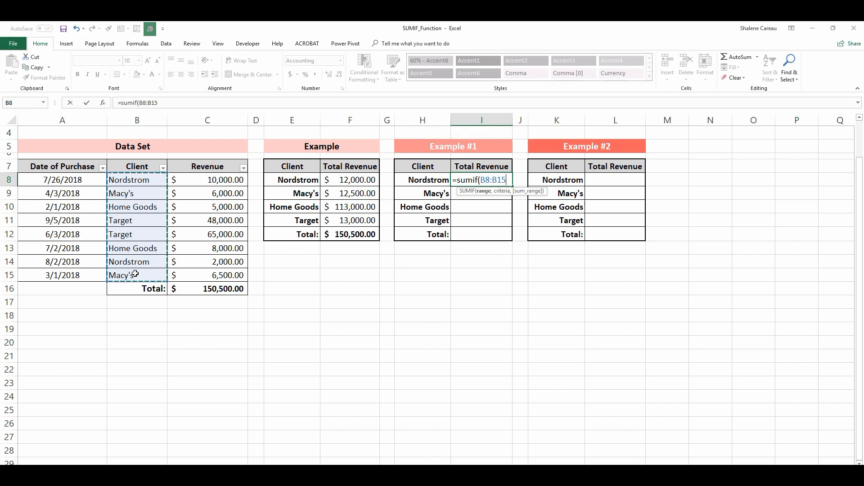
pyautogui.write(',')
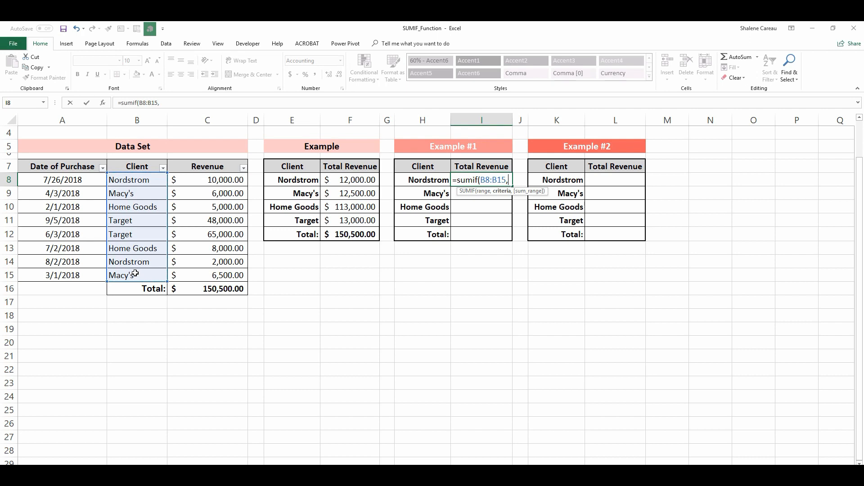
pyautogui.write(' "No')
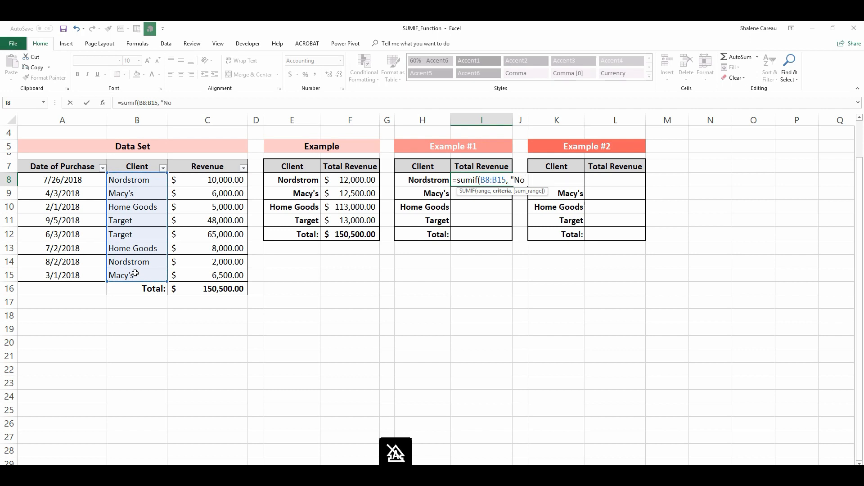
pyautogui.write('rdstrom"')
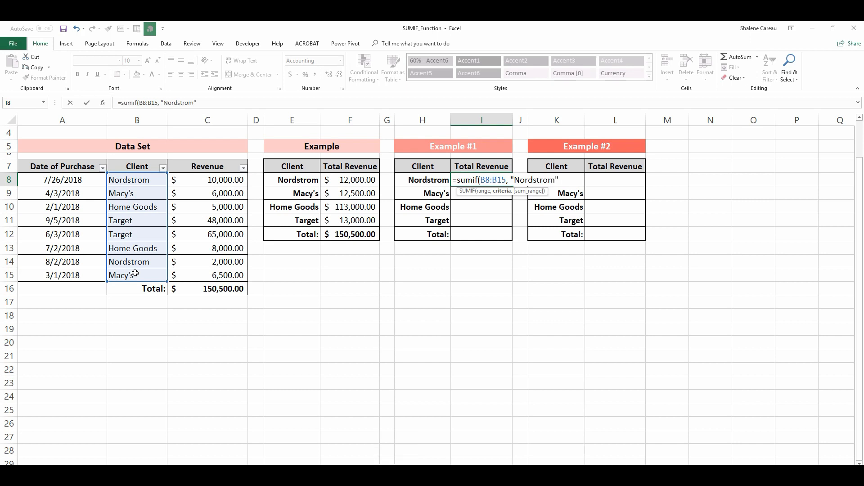
pyautogui.write(',')
pyautogui.moveTo(228, 178); pyautogui.dragTo(222, 273)
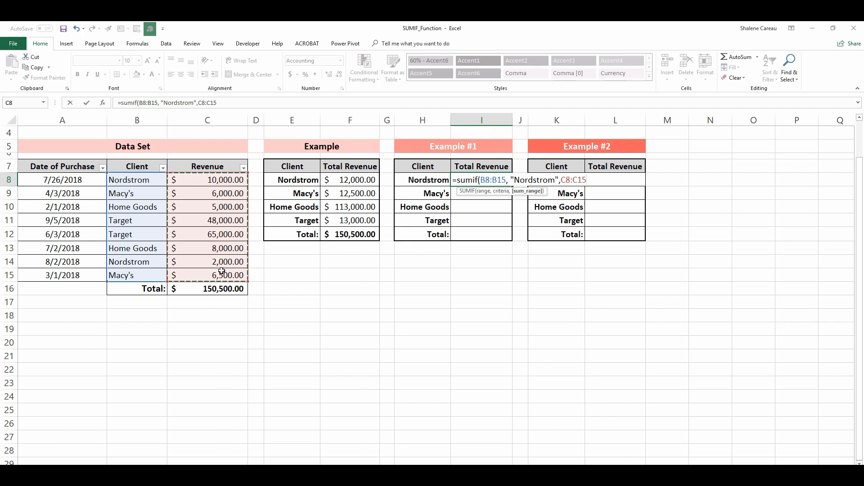
pyautogui.write(')')
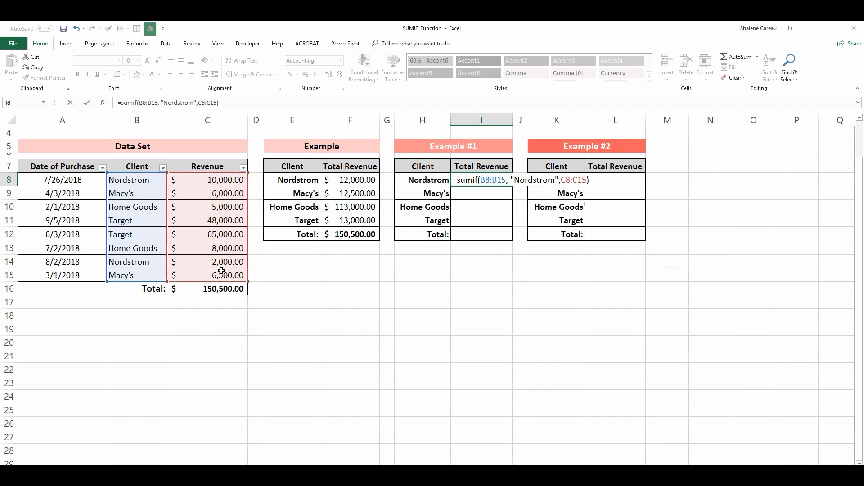
pyautogui.press('Return')
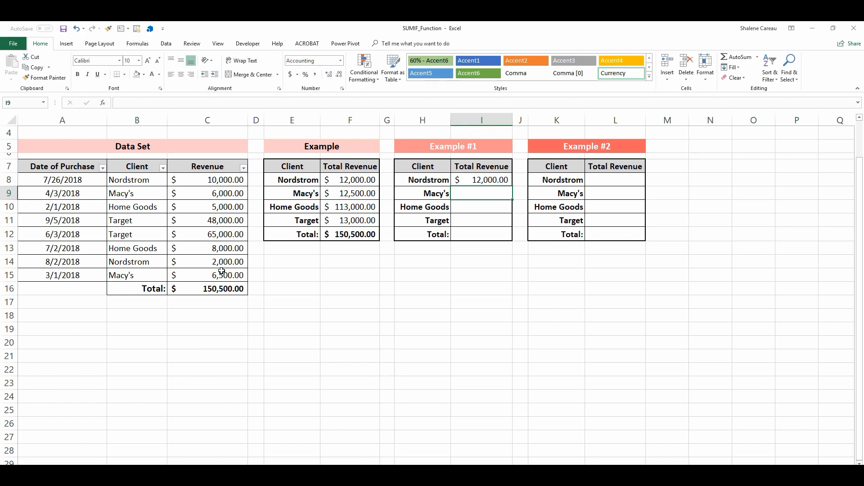
# Compare the Nordstrom SUMIF formulas in cells F8 and I8 without changing either one
pyautogui.doubleClick(357, 181)
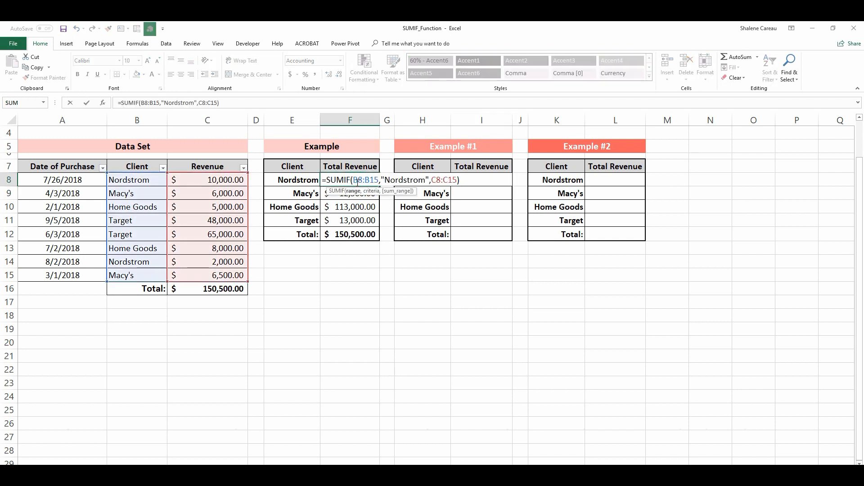
pyautogui.press('Escape')
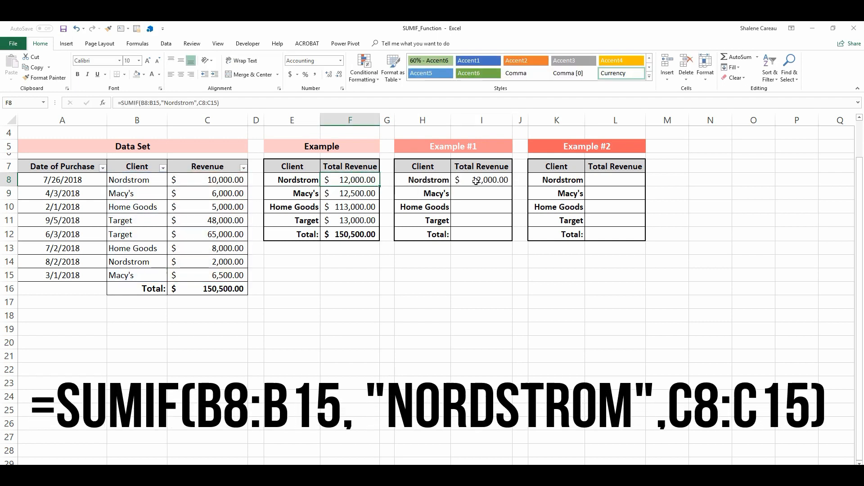
pyautogui.doubleClick(467, 181)
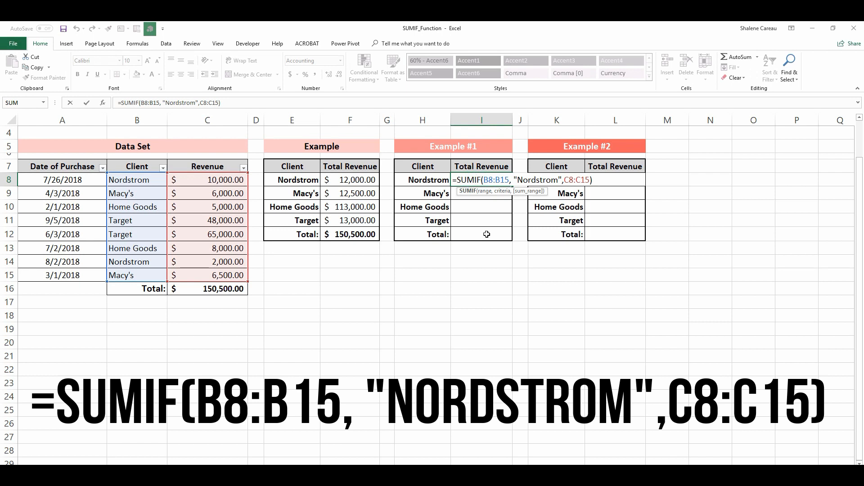
pyautogui.press('Escape')
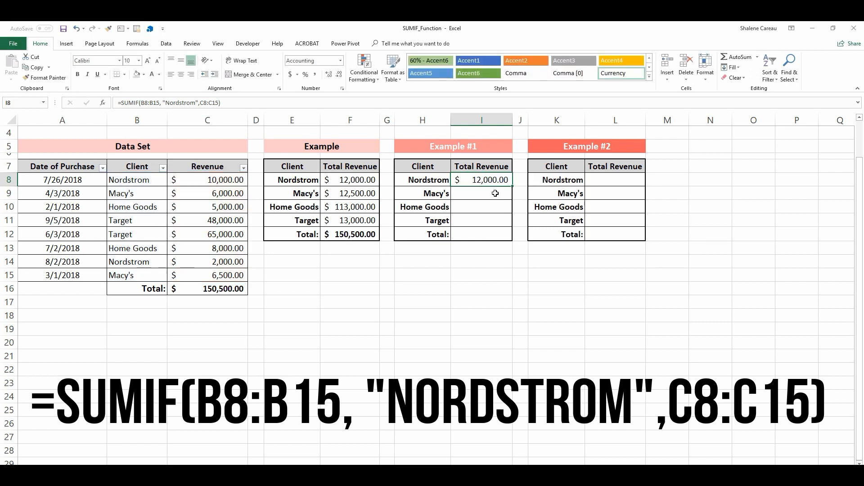
# Enter =SUMIF(B8:B15, "Macys", C8:C15) in cell I9, the Macy's row of the Example #1 table
pyautogui.click(494, 194)
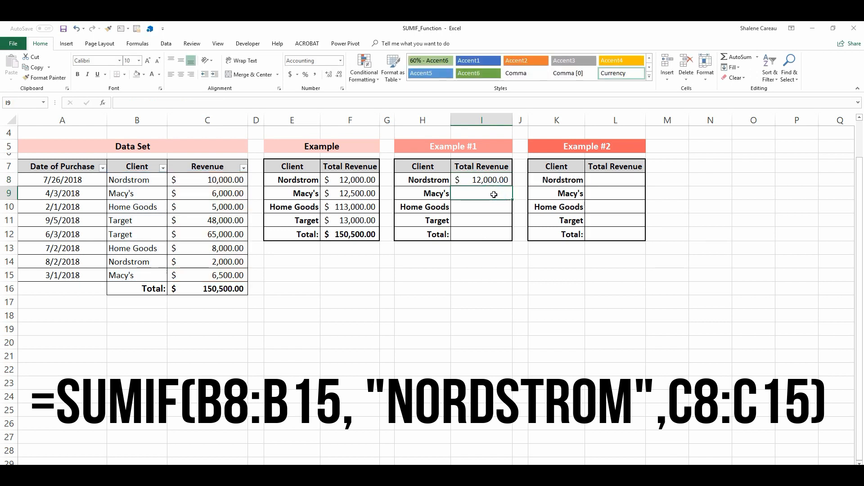
pyautogui.write('=sumif(')
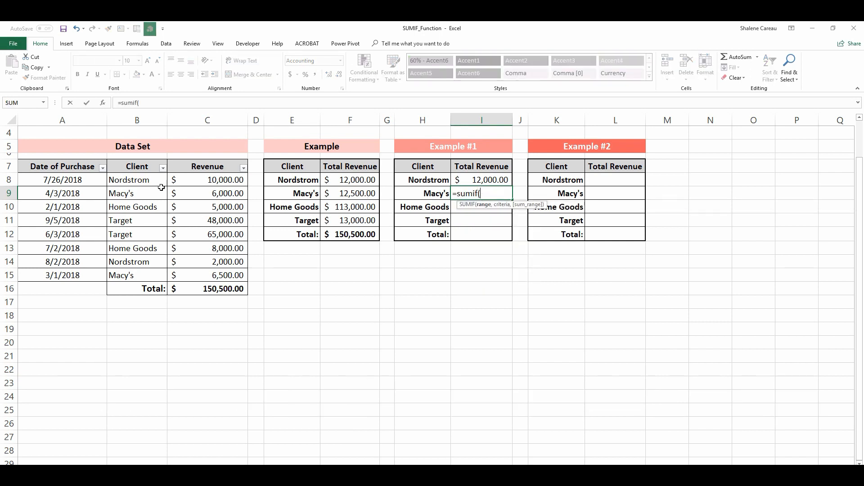
pyautogui.moveTo(143, 182); pyautogui.dragTo(135, 272)
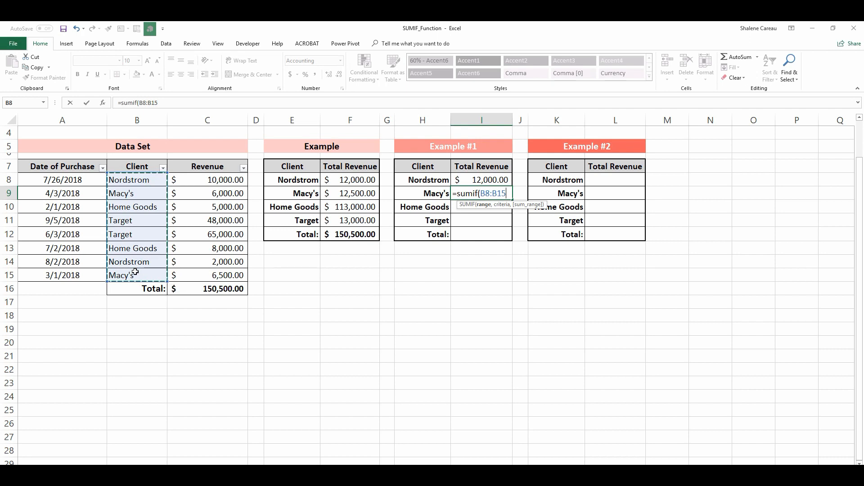
pyautogui.write(',')
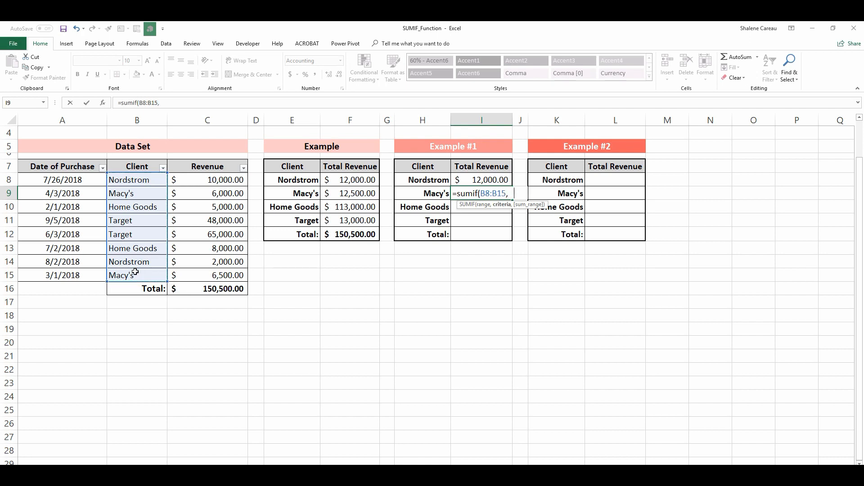
pyautogui.write(' "Ma')
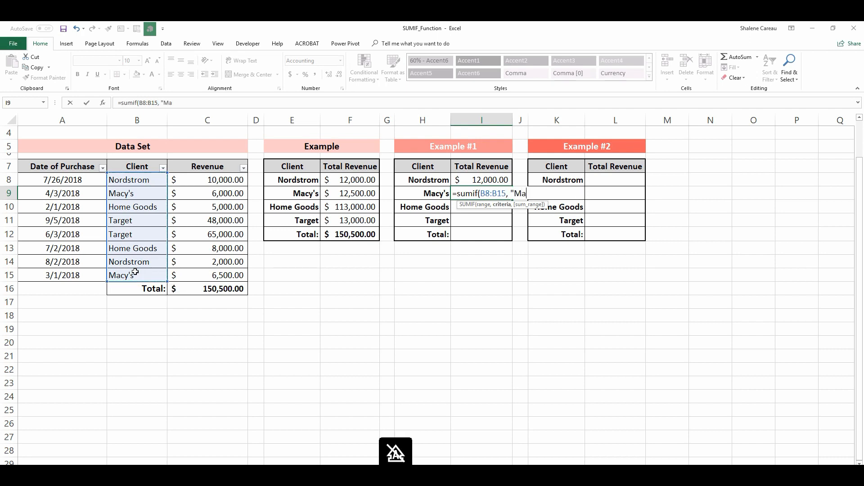
pyautogui.write("cy's")
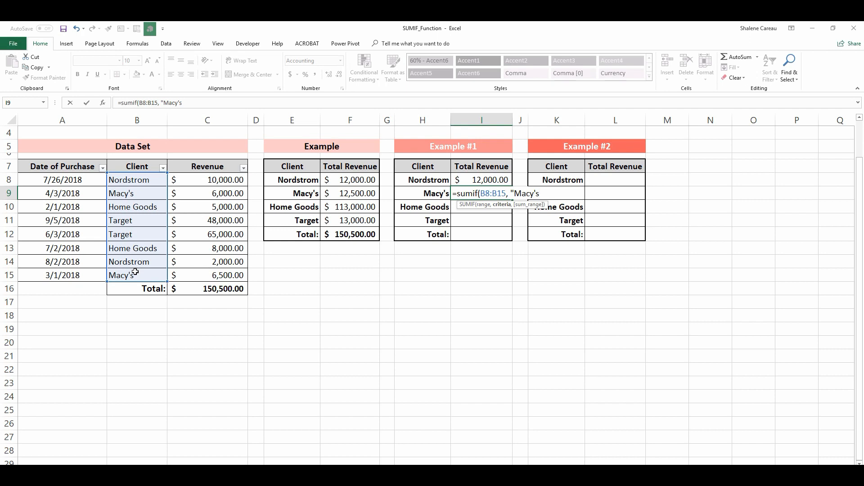
pyautogui.press('BackSpace')
pyautogui.press('BackSpace')
pyautogui.write('s",')
pyautogui.moveTo(222, 180); pyautogui.dragTo(180, 275)
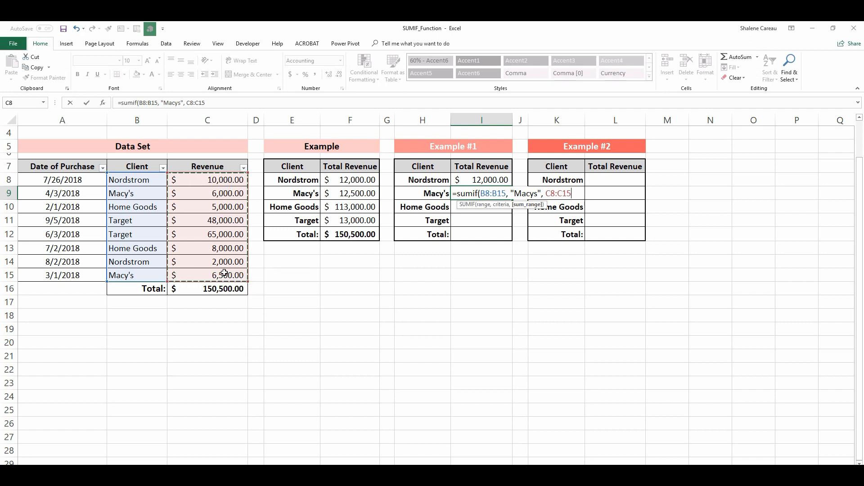
pyautogui.write(')')
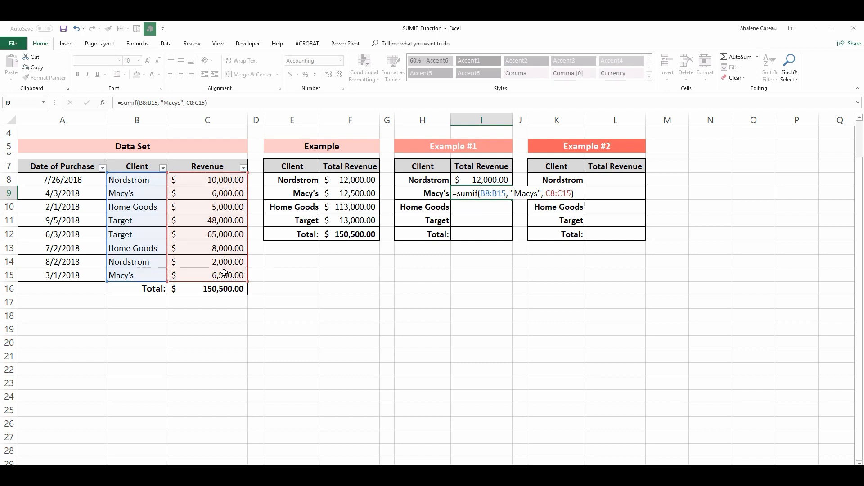
pyautogui.press('Return')
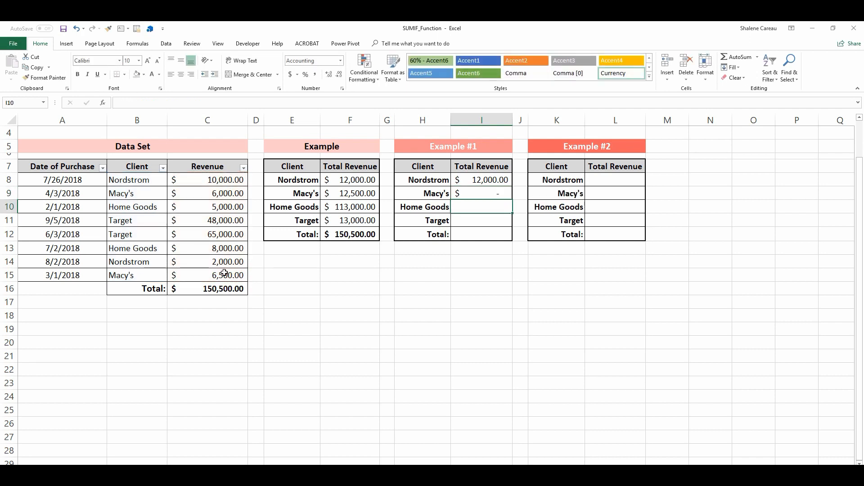
# Try spelling the client in cell B9 of the data set as Macys, and undo that edit
pyautogui.click(138, 179)
pyautogui.moveTo(138, 219); pyautogui.dragTo(138, 275)
pyautogui.click(396, 315)
pyautogui.doubleClick(138, 193)
pyautogui.click(131, 193)
pyautogui.press('BackSpace')
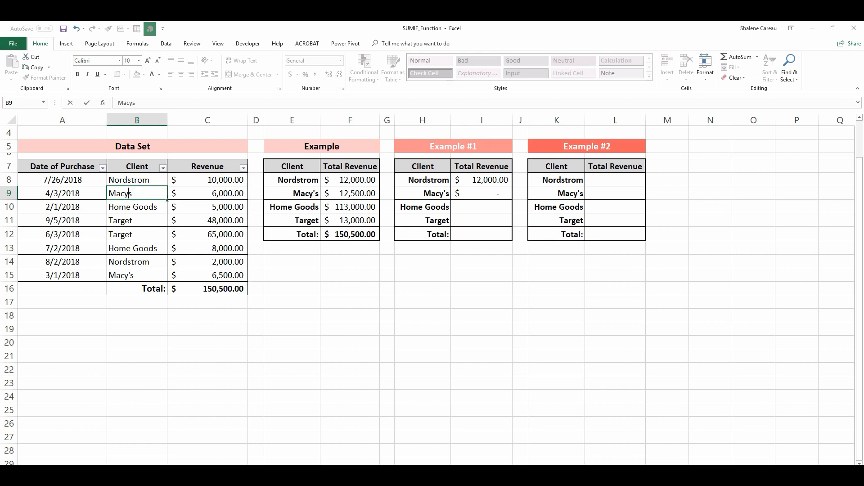
pyautogui.press('Return')
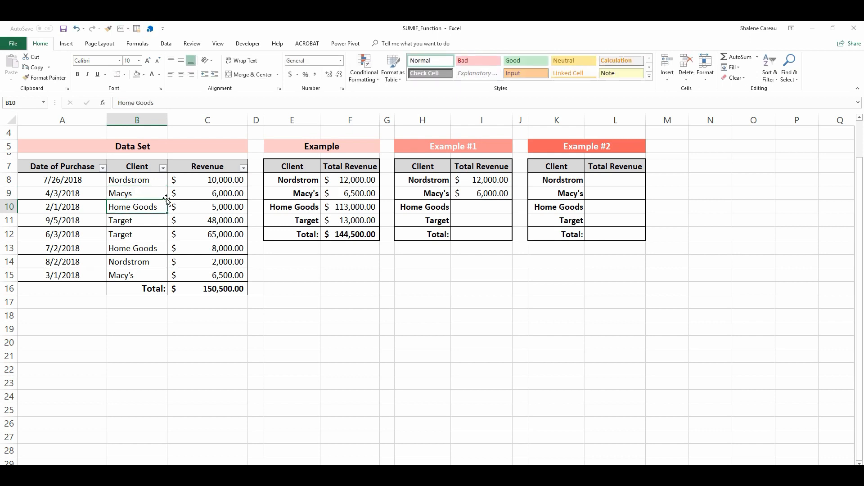
pyautogui.hotkey('ctrl', 'z')
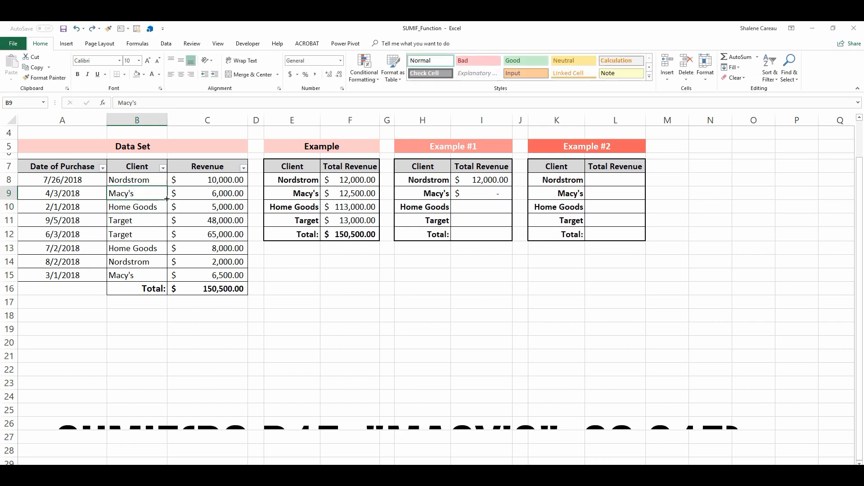
# Correct the criteria in cell I9's SUMIF formula to "Macy's" with the apostrophe
pyautogui.doubleClick(494, 193)
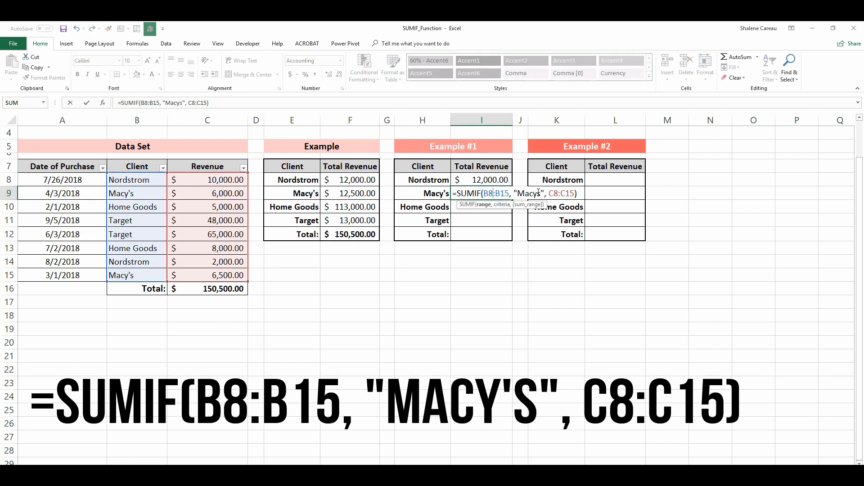
pyautogui.click(538, 193)
pyautogui.write("'")
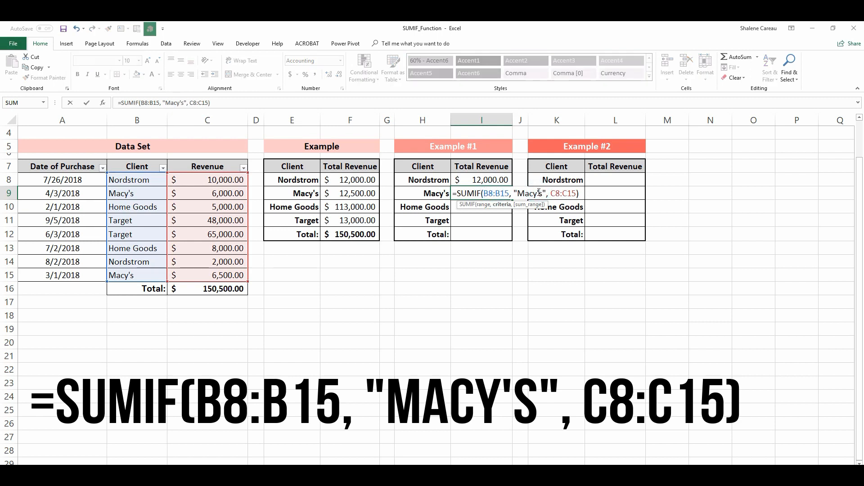
pyautogui.press('Return')
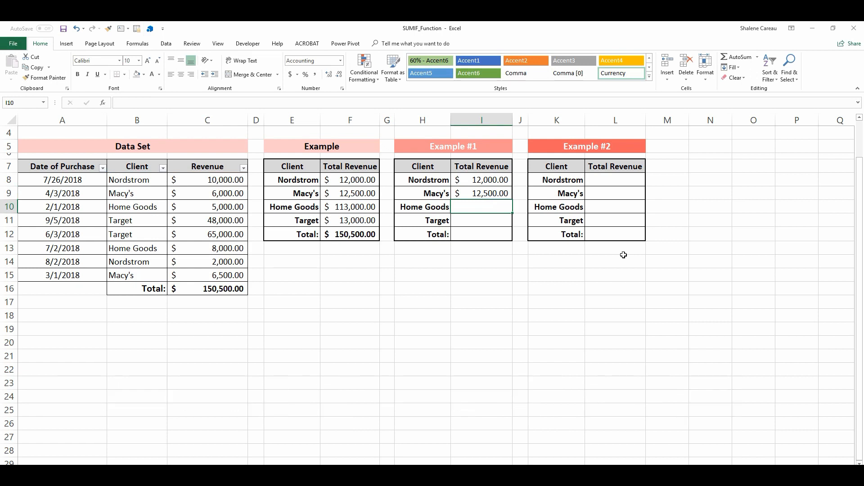
# Enter =SUMIF(B8:B15, "Home Goods", C8:C15) in cell I10 to total the Home Goods revenue in Example #1
pyautogui.write('=sumif(')
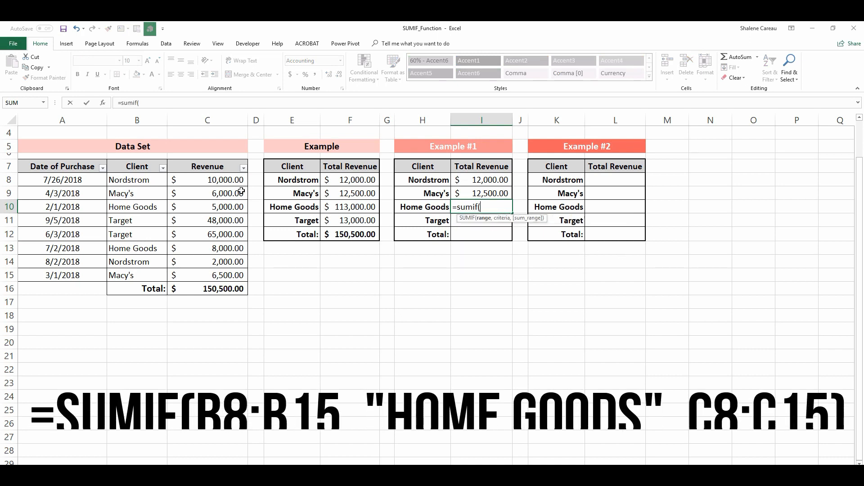
pyautogui.moveTo(150, 179); pyautogui.dragTo(149, 269)
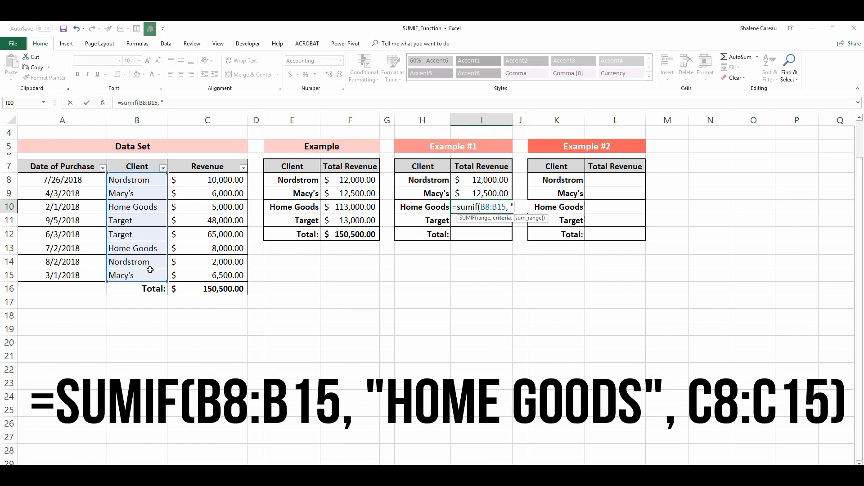
pyautogui.write(', "Home Goo')
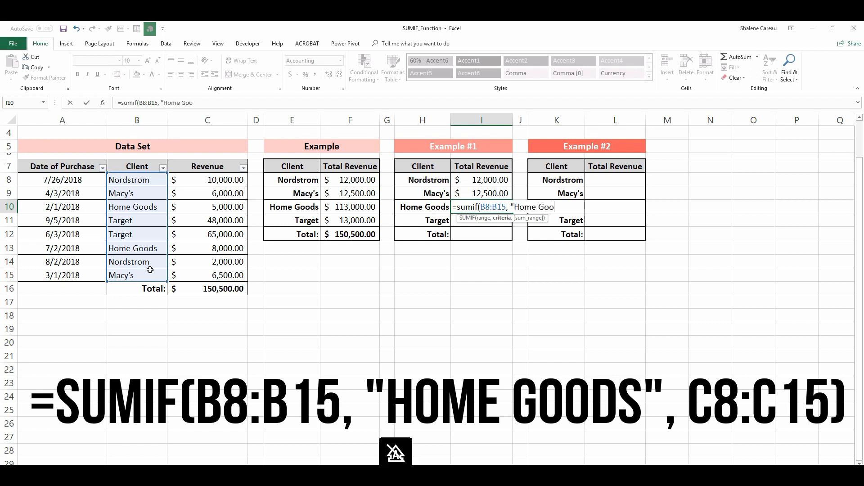
pyautogui.write('ds",')
pyautogui.click(216, 179)
pyautogui.moveTo(219, 249); pyautogui.dragTo(221, 275)
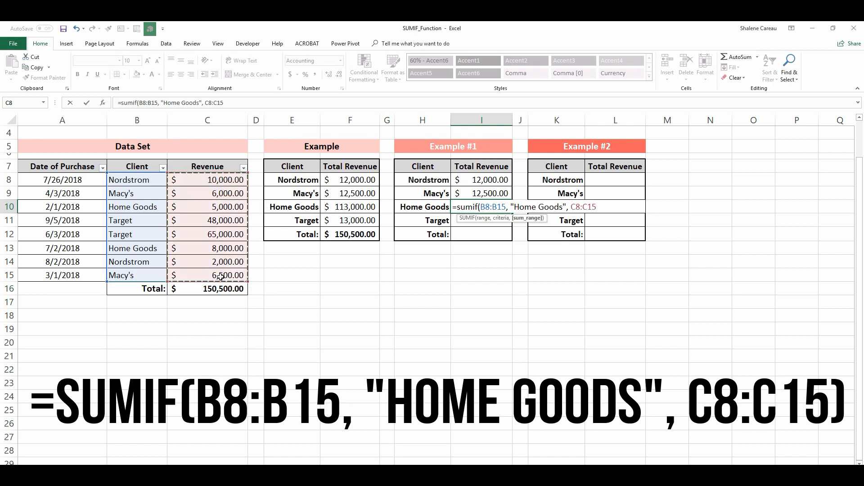
pyautogui.write(')')
pyautogui.press('Return')
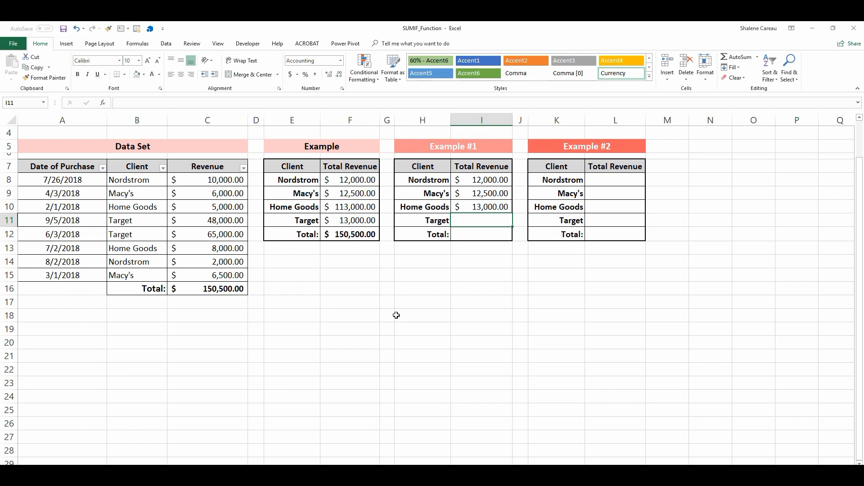
# Enter =SUMIF(B8:B15, "Target", C8:C15) in cell I11 and total the Example #1 revenues with =SUM(I8:I11) in cell I12
pyautogui.write('=sumif')
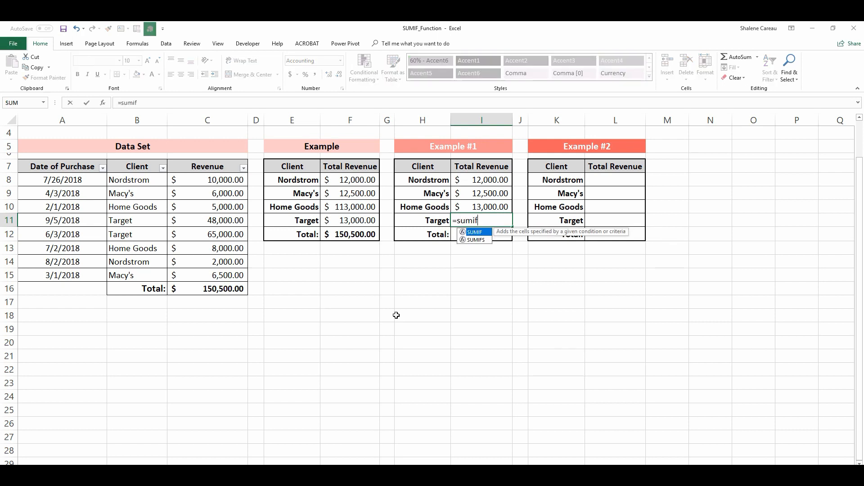
pyautogui.write('(')
pyautogui.moveTo(135, 180); pyautogui.dragTo(155, 274)
pyautogui.write(', "Tar')
pyautogui.write('get",')
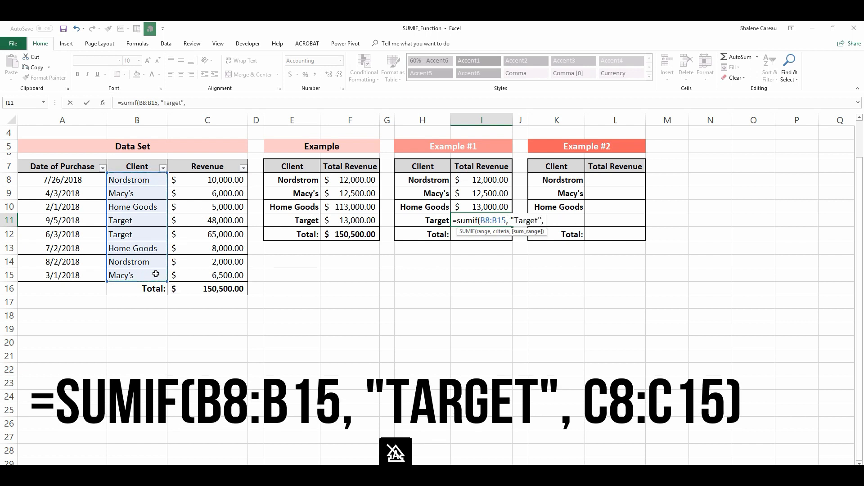
pyautogui.moveTo(220, 181); pyautogui.dragTo(223, 278)
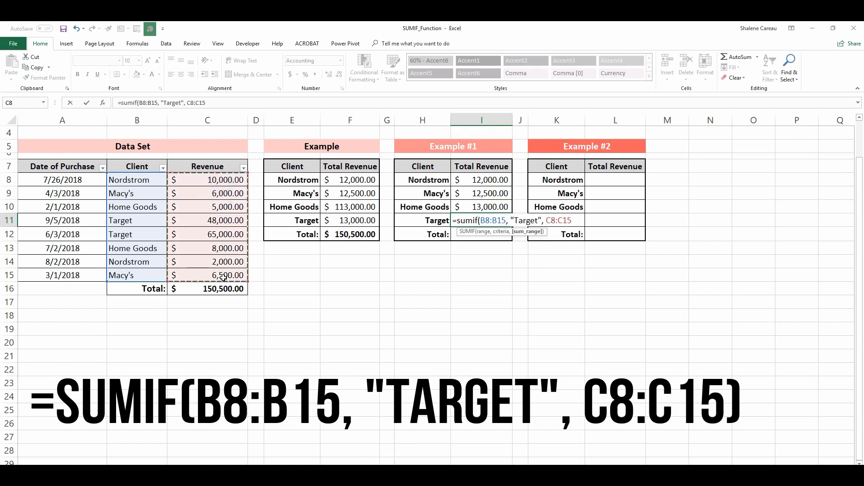
pyautogui.press('Return')
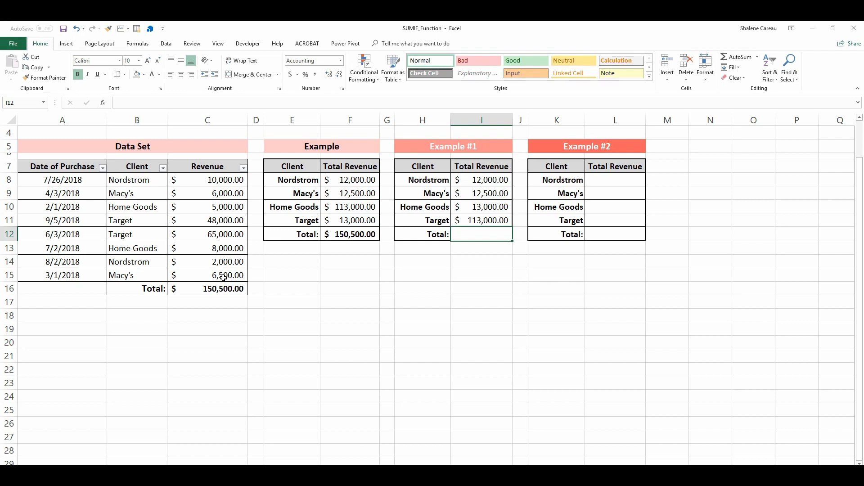
pyautogui.hotkey('alt', '=')
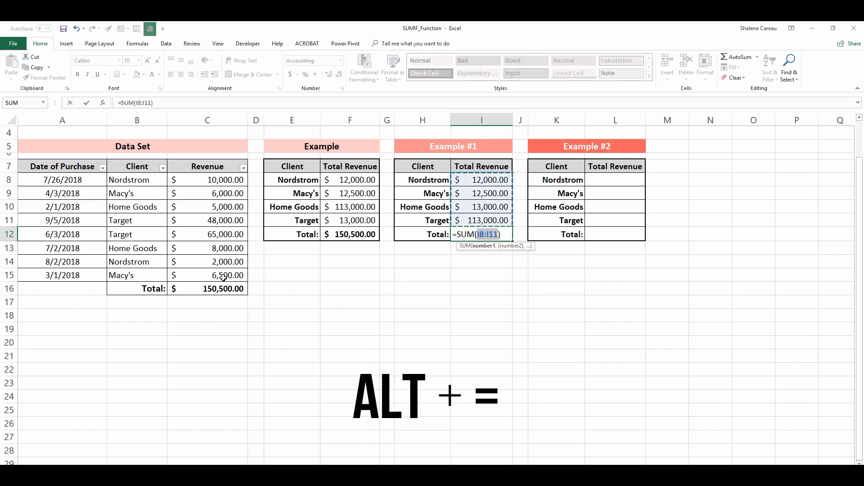
pyautogui.press('Return')
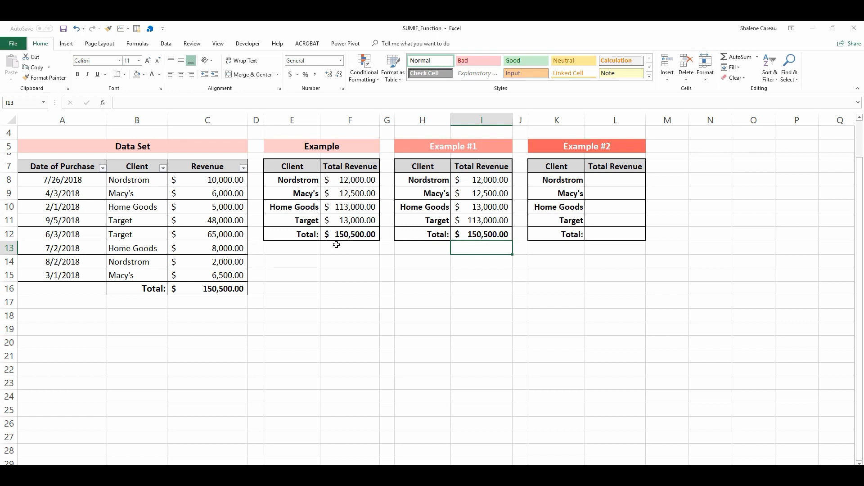
# Enter =SUMIF(B8:B15, K8, C8:C15) in cell L8, using the Nordstrom cell of the Example #2 table as the criteria
pyautogui.click(630, 180)
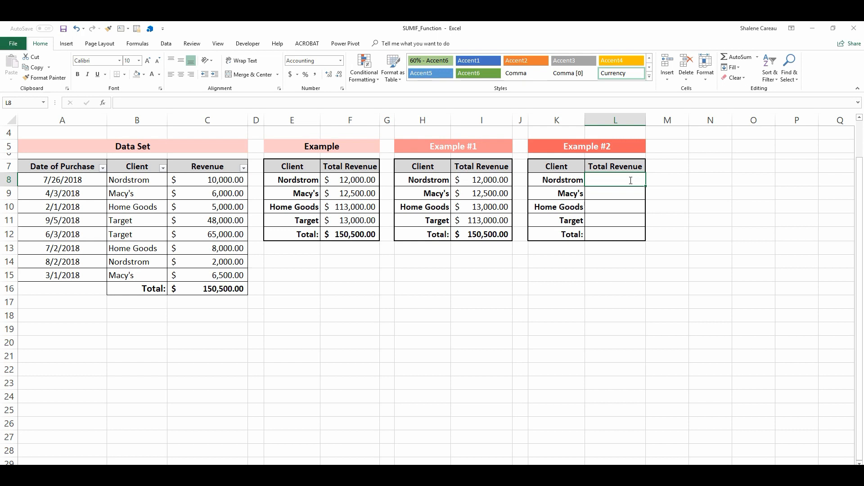
pyautogui.write('=sumif(')
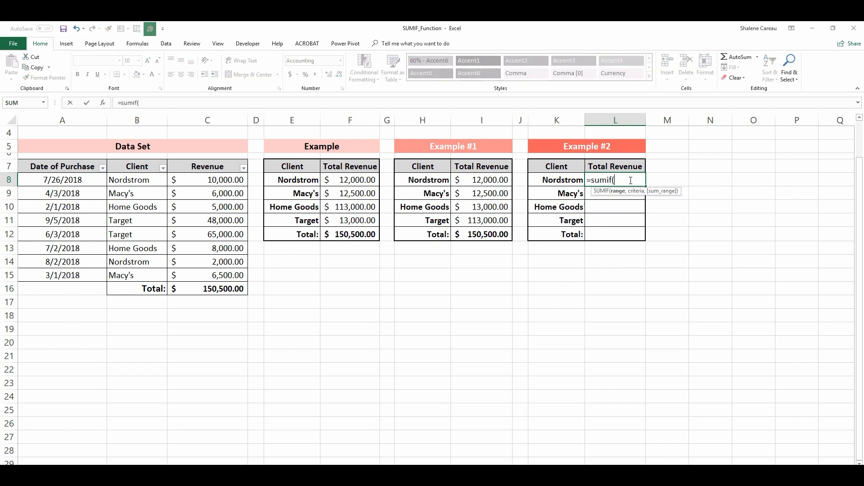
pyautogui.moveTo(136, 180); pyautogui.dragTo(141, 270)
pyautogui.write(',')
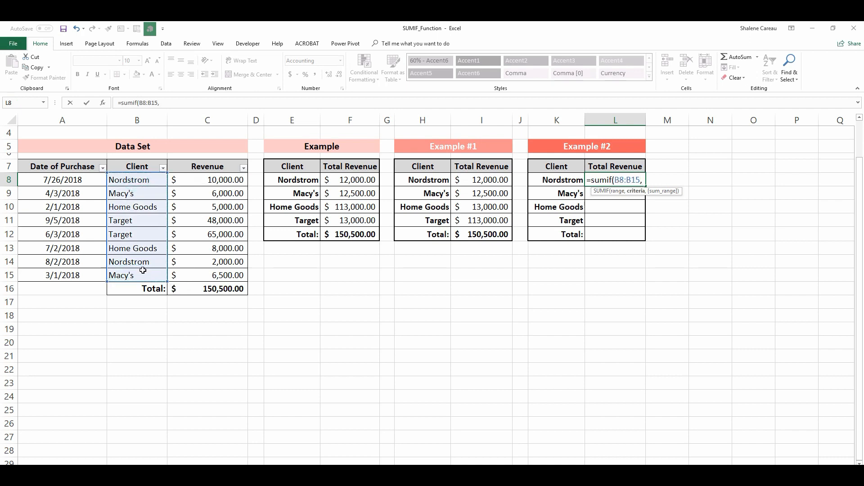
pyautogui.click(561, 179)
pyautogui.write(',')
pyautogui.moveTo(226, 180); pyautogui.dragTo(225, 279)
pyautogui.write(')')
pyautogui.press('Return')
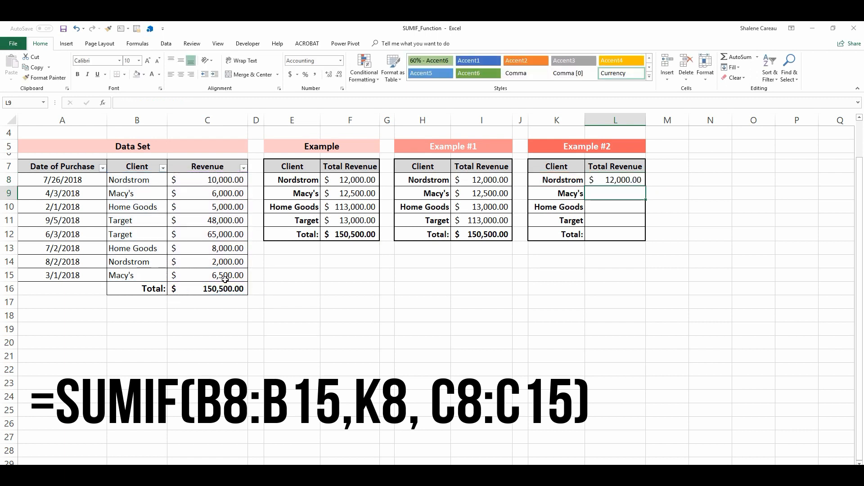
# Enter =SUMIF(B8:B15, K9, C8:C15) in cell L9 to total the Macy's revenue in Example #2
pyautogui.write('=')
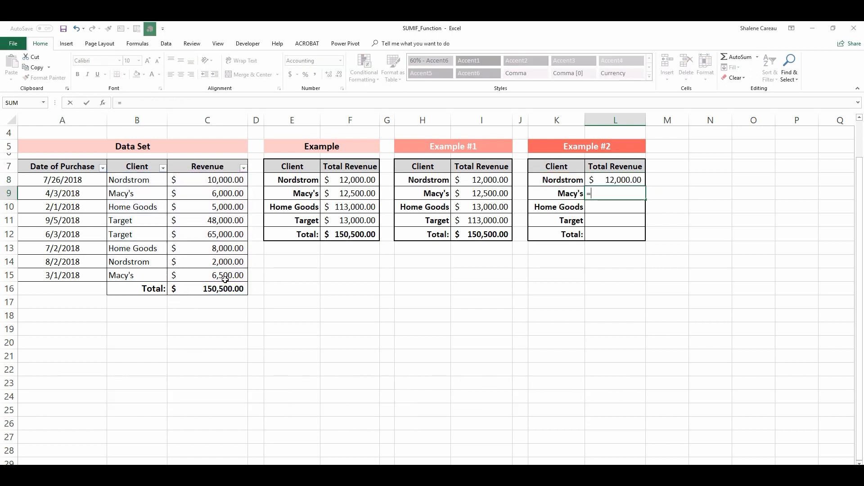
pyautogui.write('sumif')
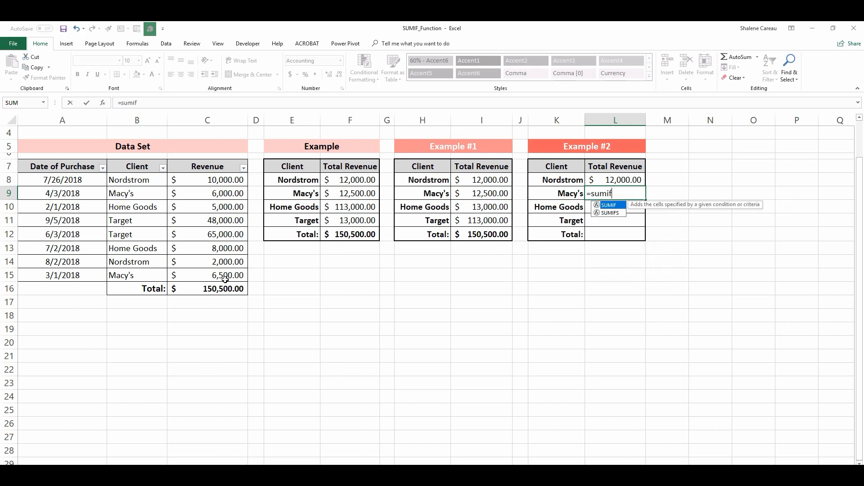
pyautogui.write('(')
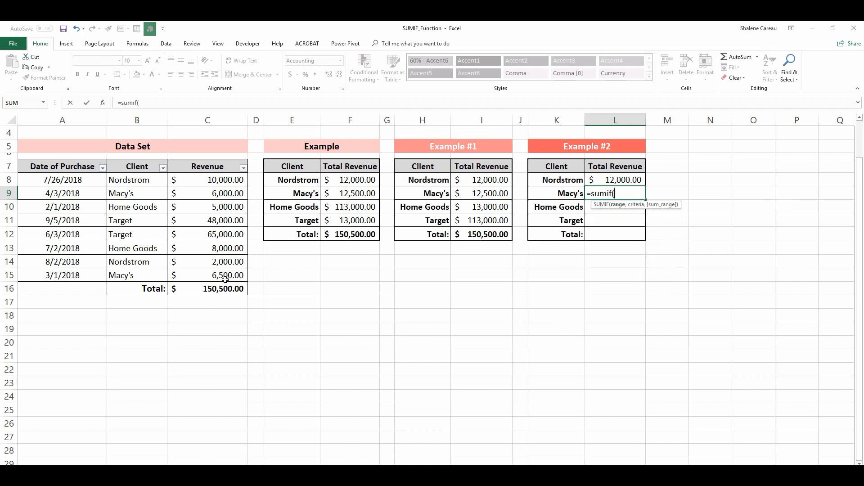
pyautogui.click(147, 180)
pyautogui.moveTo(146, 180); pyautogui.dragTo(149, 270)
pyautogui.write(',')
pyautogui.click(552, 194)
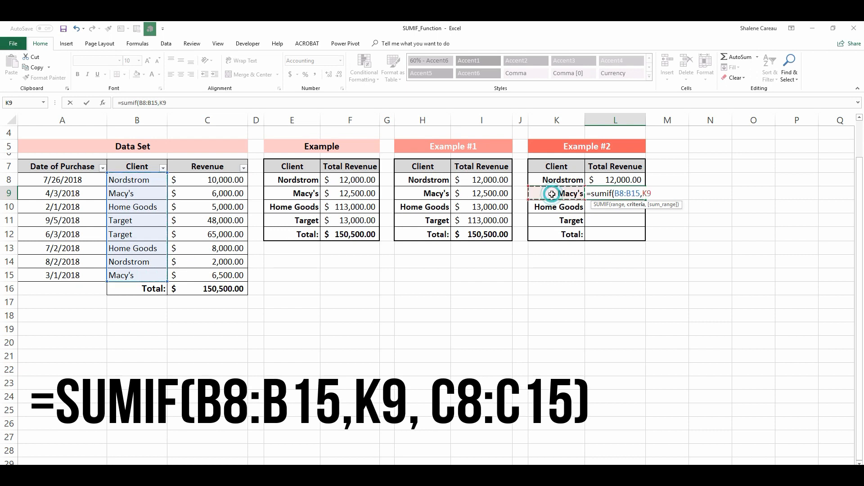
pyautogui.write(',')
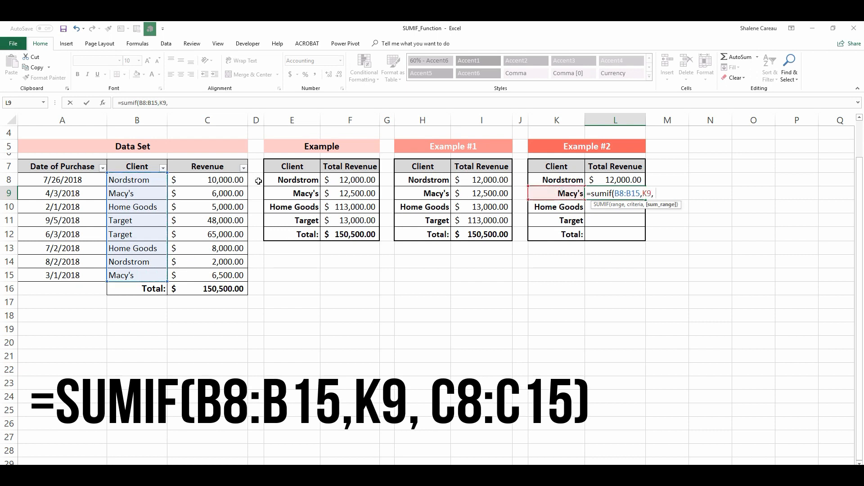
pyautogui.moveTo(235, 180); pyautogui.dragTo(236, 281)
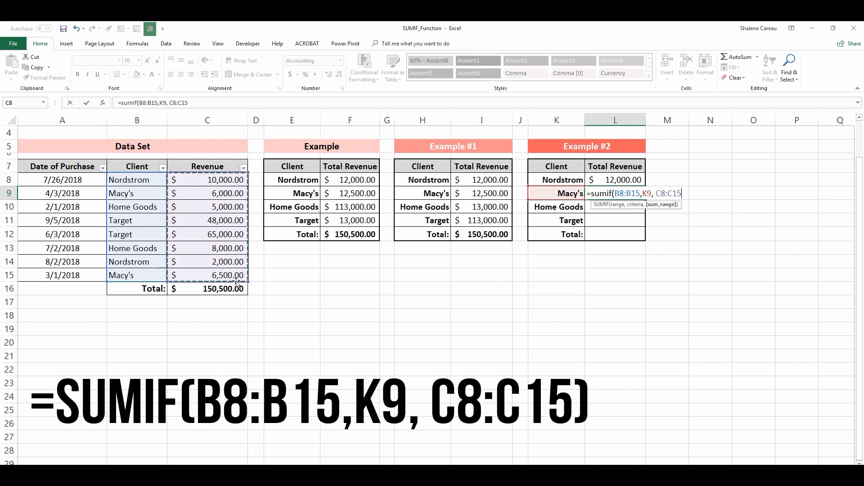
pyautogui.press('Return')
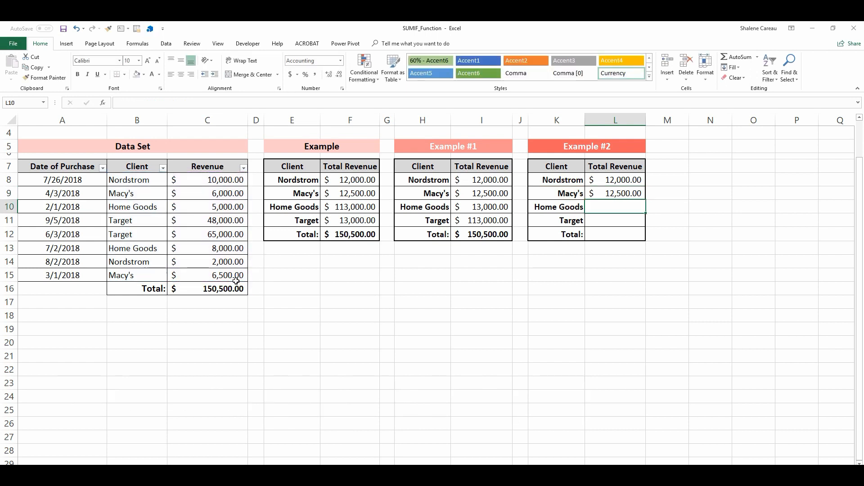
# Enter =SUMIF(B8:B15, K10, C8:C15) in cell L10 to total the Home Goods revenue in Example #2
pyautogui.write('=sumif(')
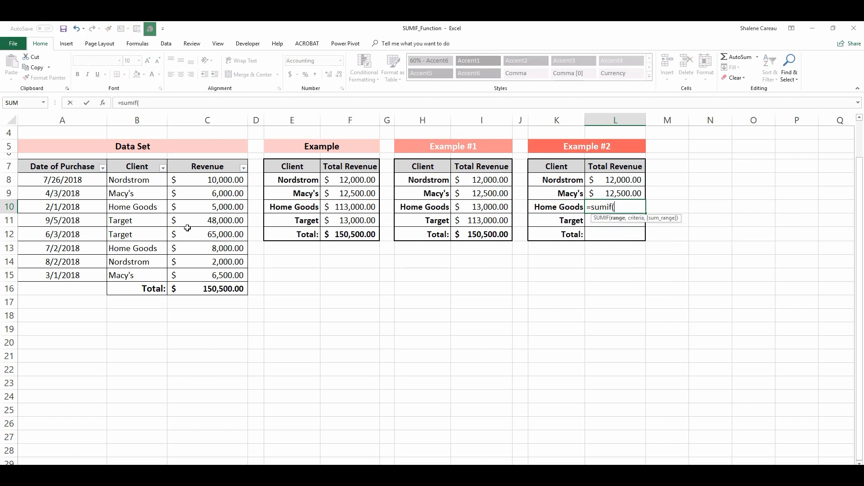
pyautogui.click(141, 179)
pyautogui.moveTo(147, 261); pyautogui.dragTo(146, 275)
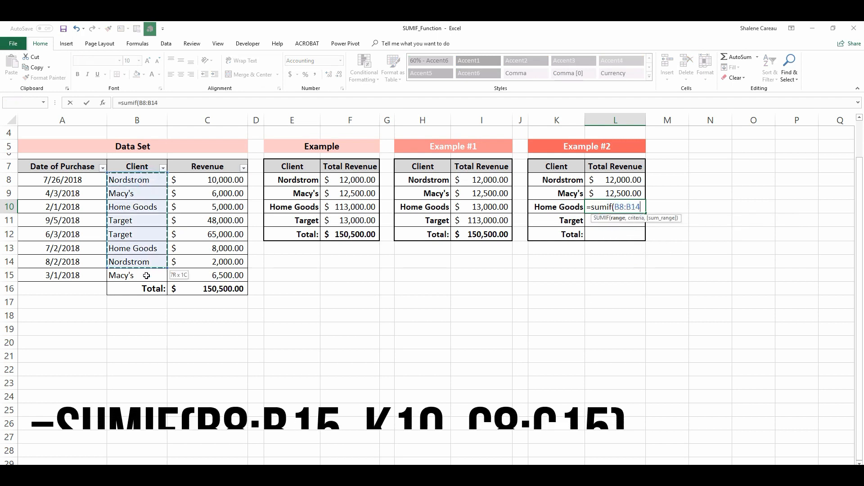
pyautogui.write(',')
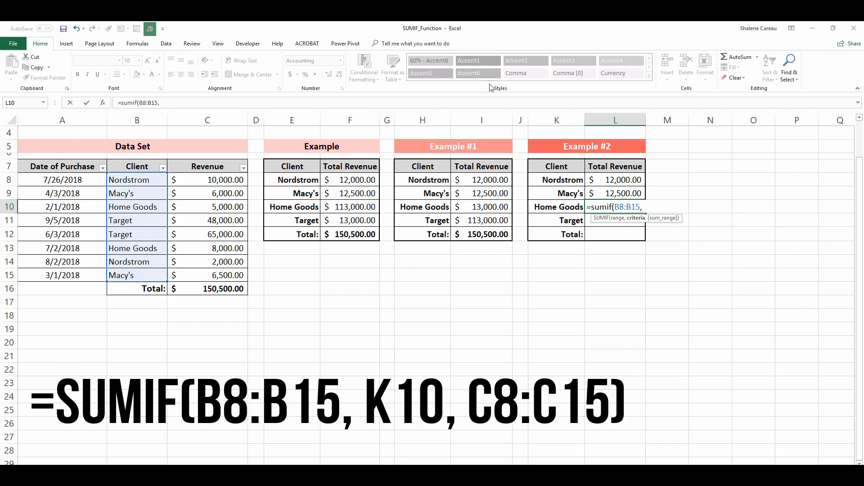
pyautogui.click(563, 207)
pyautogui.write(',')
pyautogui.moveTo(227, 182); pyautogui.dragTo(228, 275)
pyautogui.write(')')
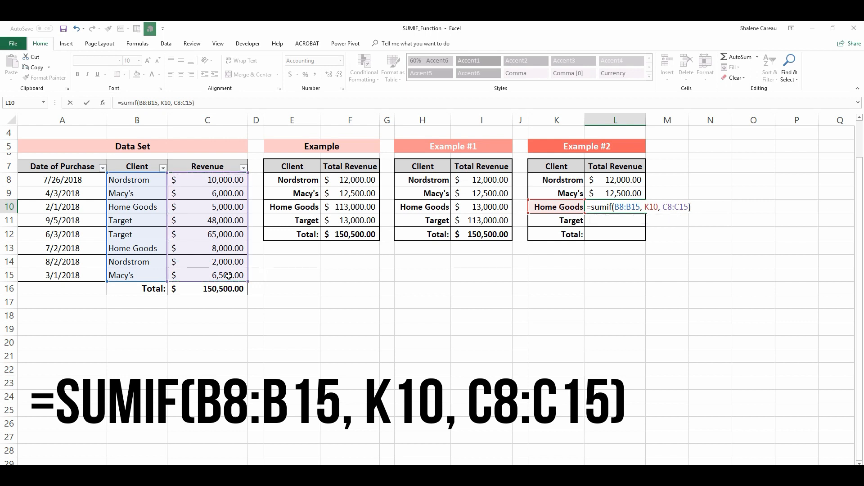
pyautogui.press('Return')
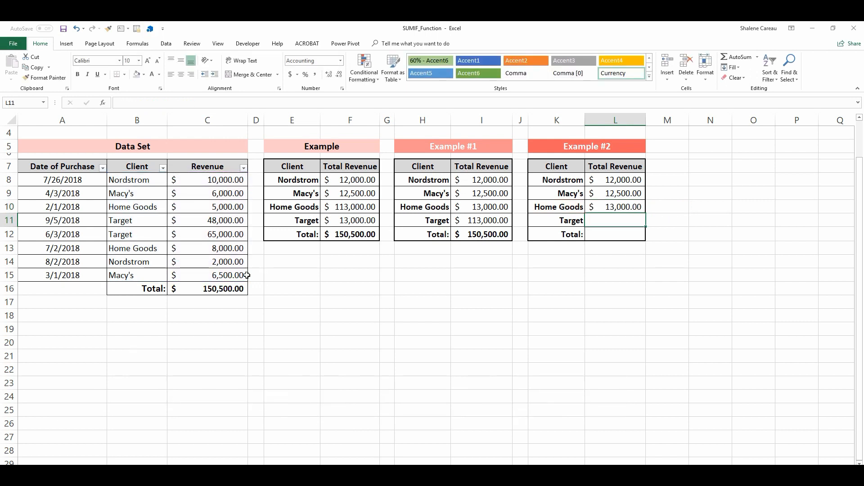
# Enter =SUMIF(B8:B15, K11, C8:C15) in cell L11 for Target and total the Example #2 revenues with =SUM(L8:L11) in cell L12
pyautogui.write('=sumif(')
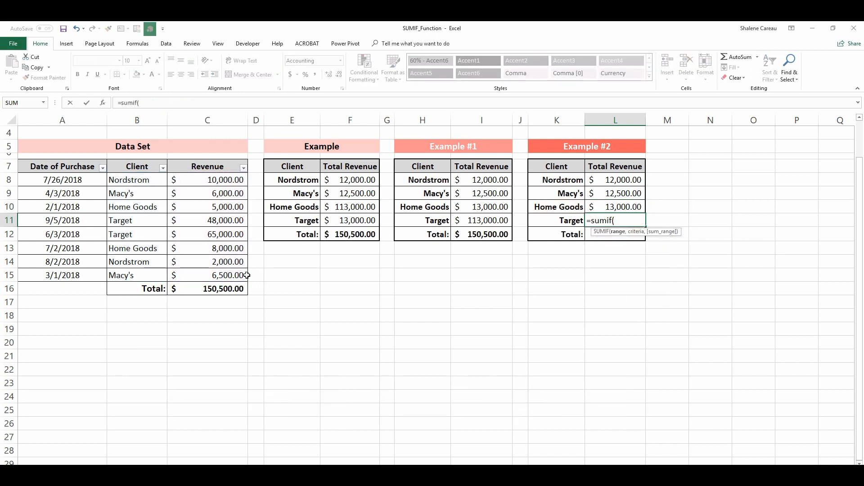
pyautogui.moveTo(147, 180); pyautogui.dragTo(147, 271)
pyautogui.write(',')
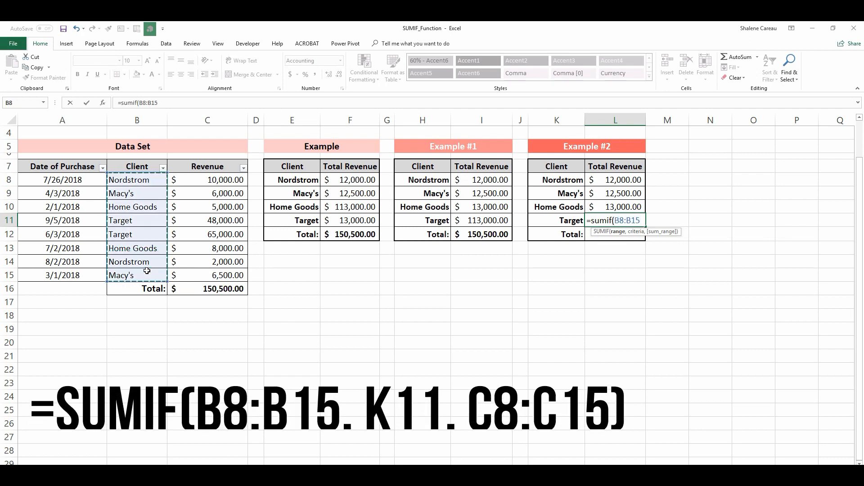
pyautogui.click(558, 221)
pyautogui.write(', K11,')
pyautogui.moveTo(215, 182); pyautogui.dragTo(215, 275)
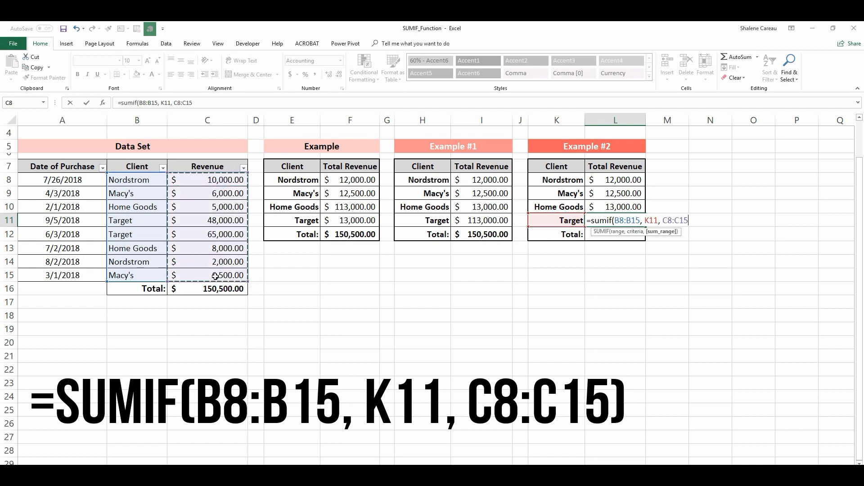
pyautogui.write(')')
pyautogui.press('Return')
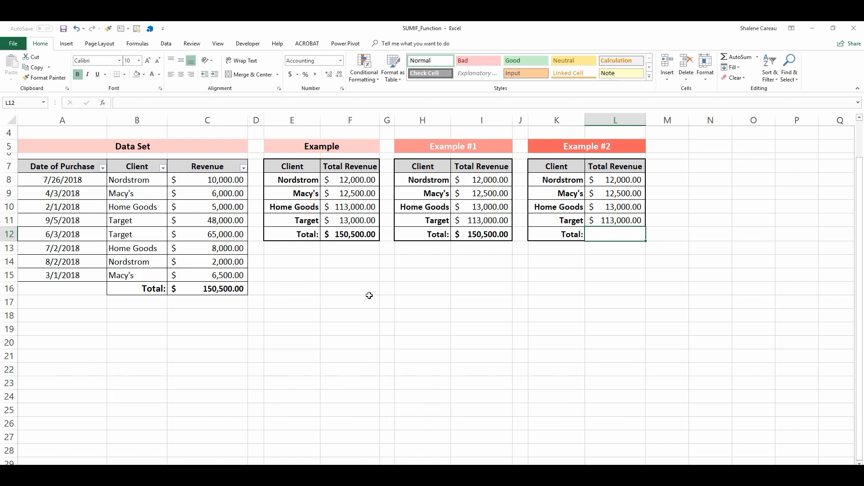
pyautogui.hotkey('alt', '=')
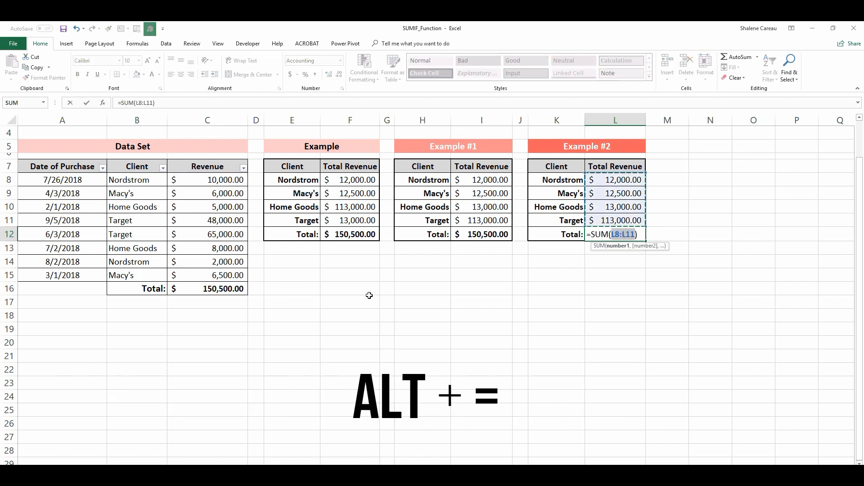
pyautogui.press('Return')
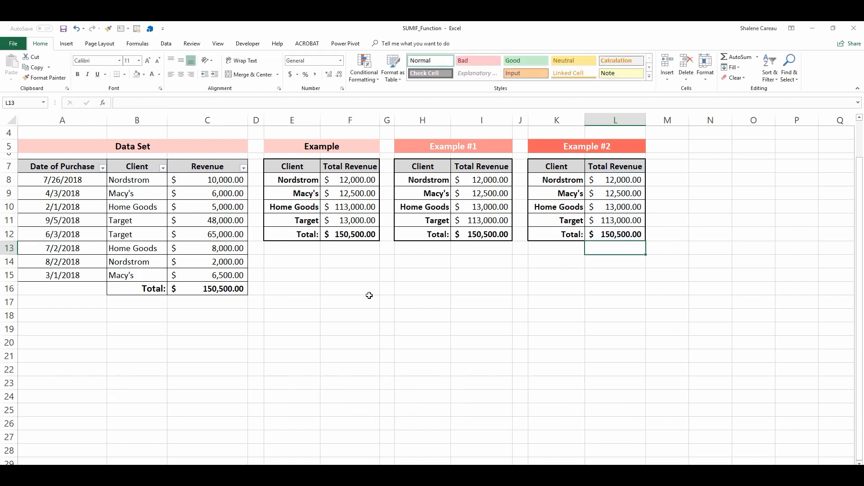